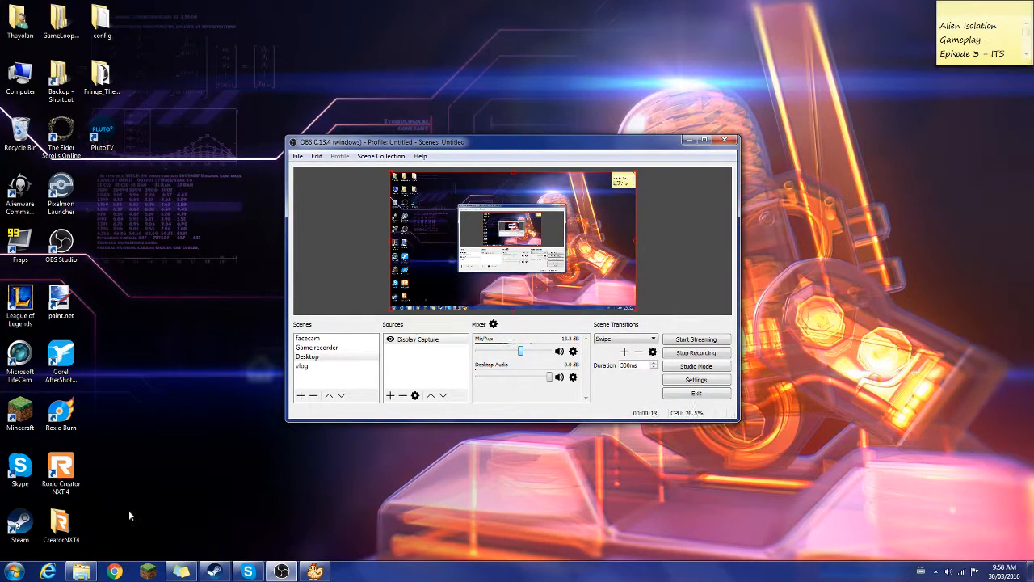
# Step: In Chrome, search Google for "obs" and open the Open Broadcaster Software website from the results
pyautogui.click(114, 572)
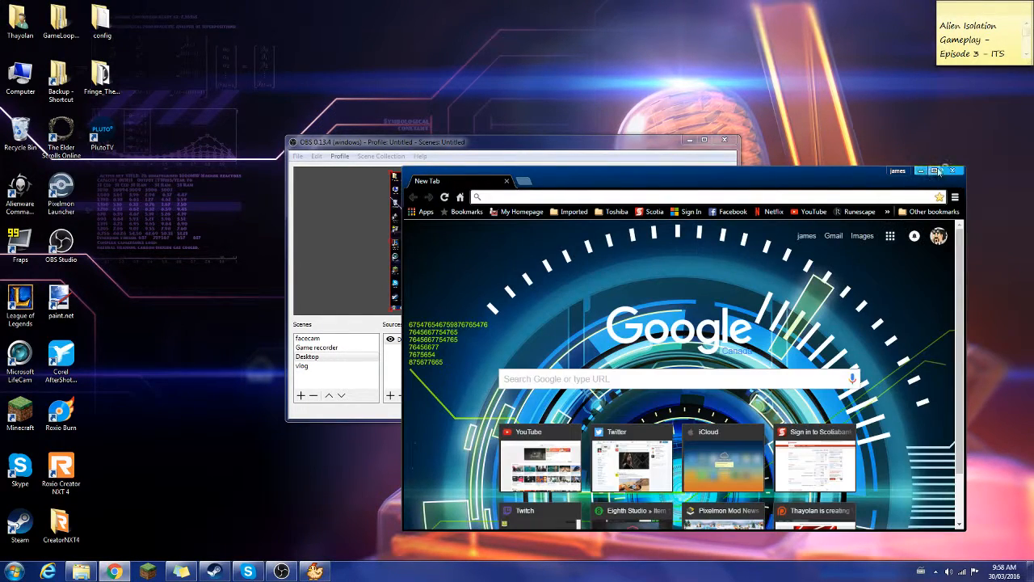
pyautogui.click(935, 171)
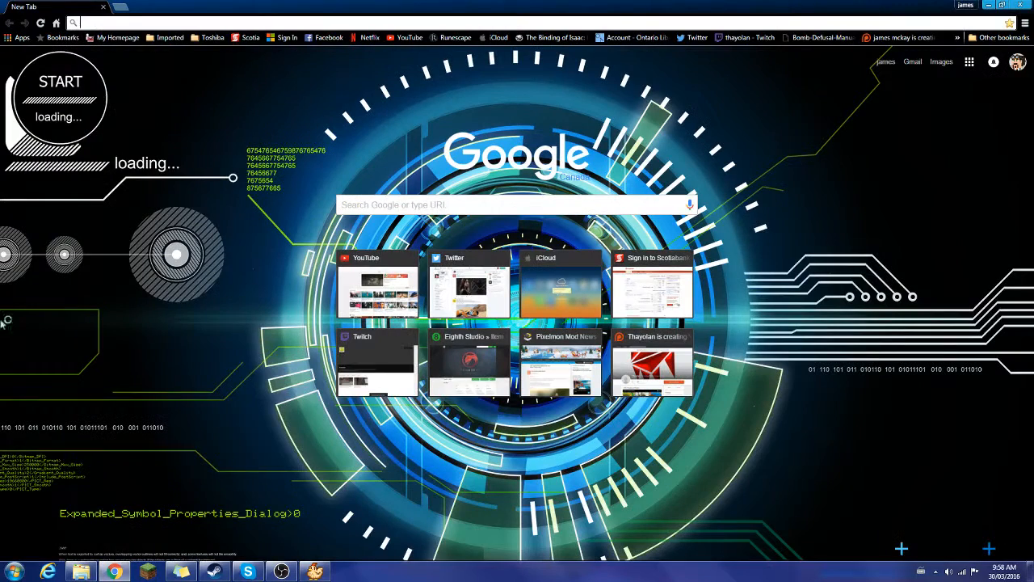
pyautogui.click(99, 22)
pyautogui.write('obs')
pyautogui.press('Return')
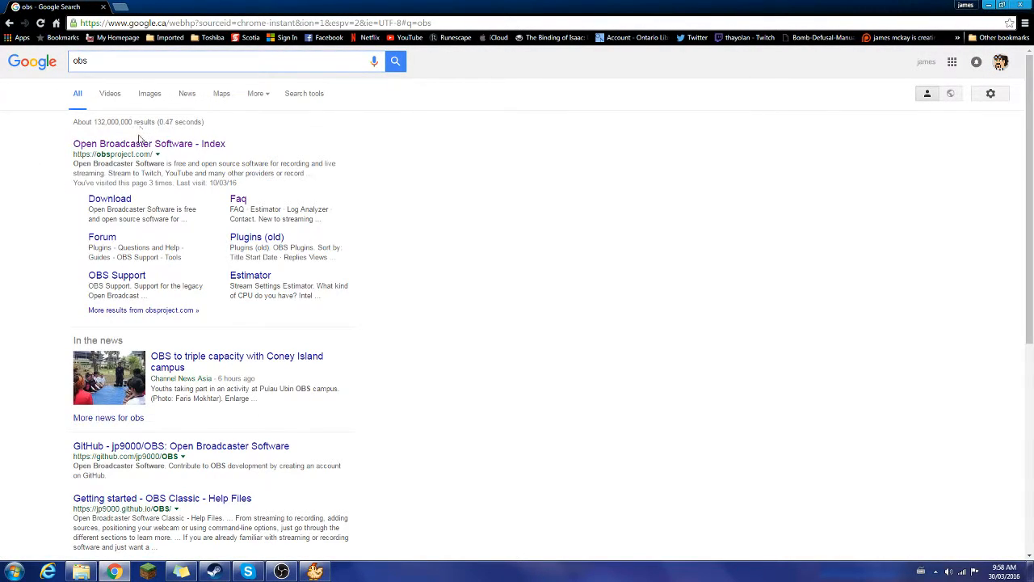
pyautogui.click(141, 145)
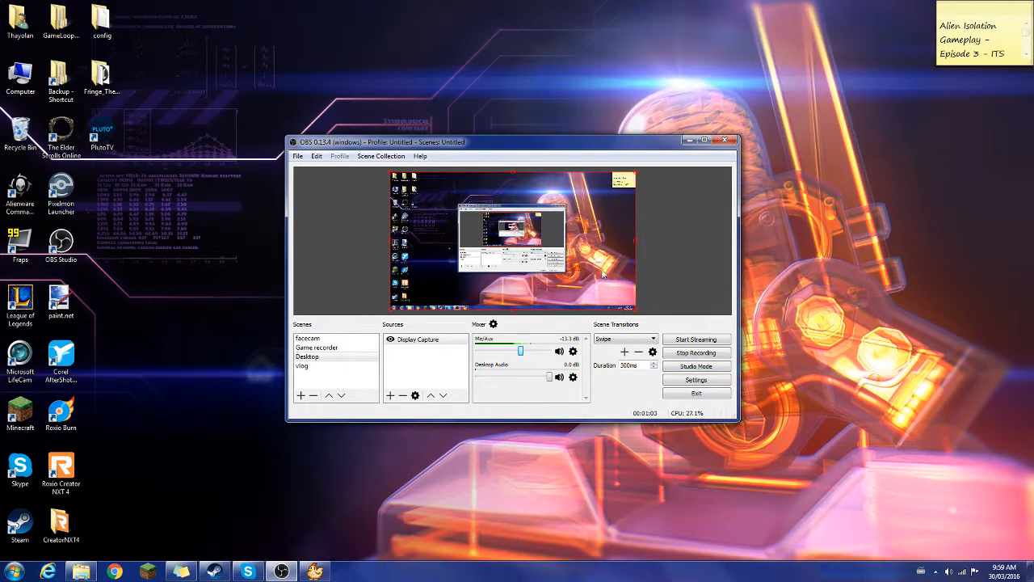
pyautogui.click(299, 396)
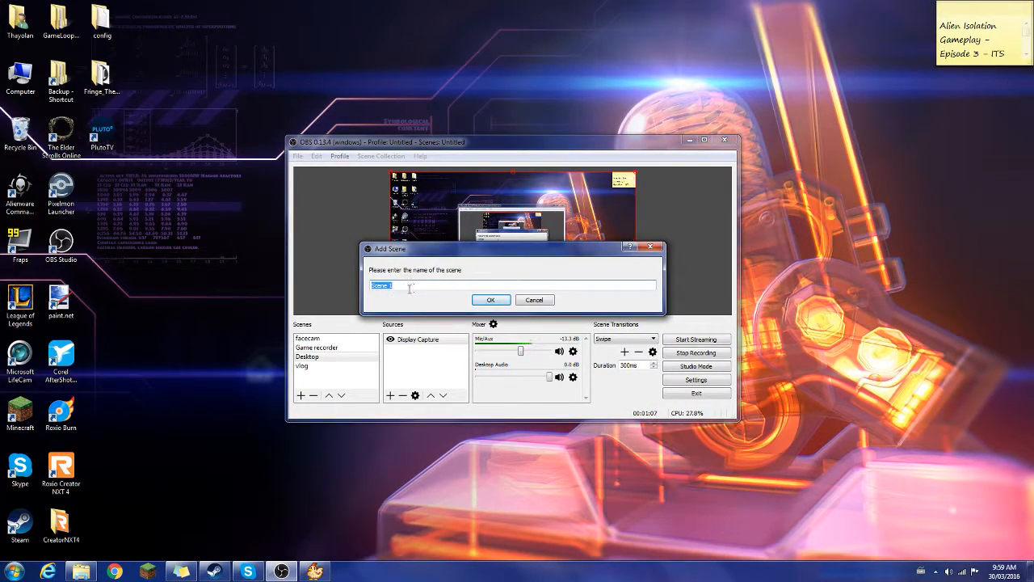
pyautogui.click(532, 305)
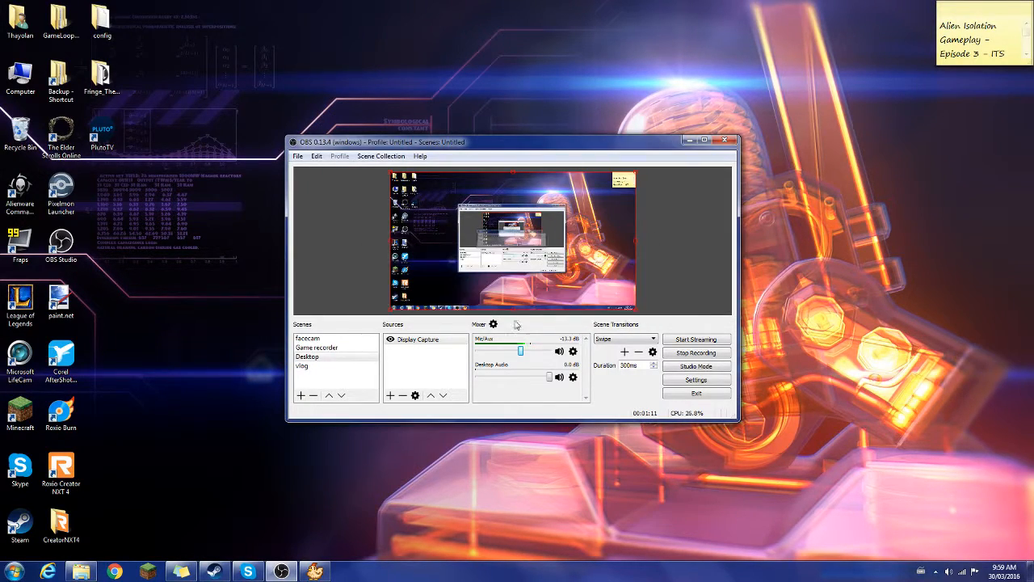
pyautogui.click(316, 361)
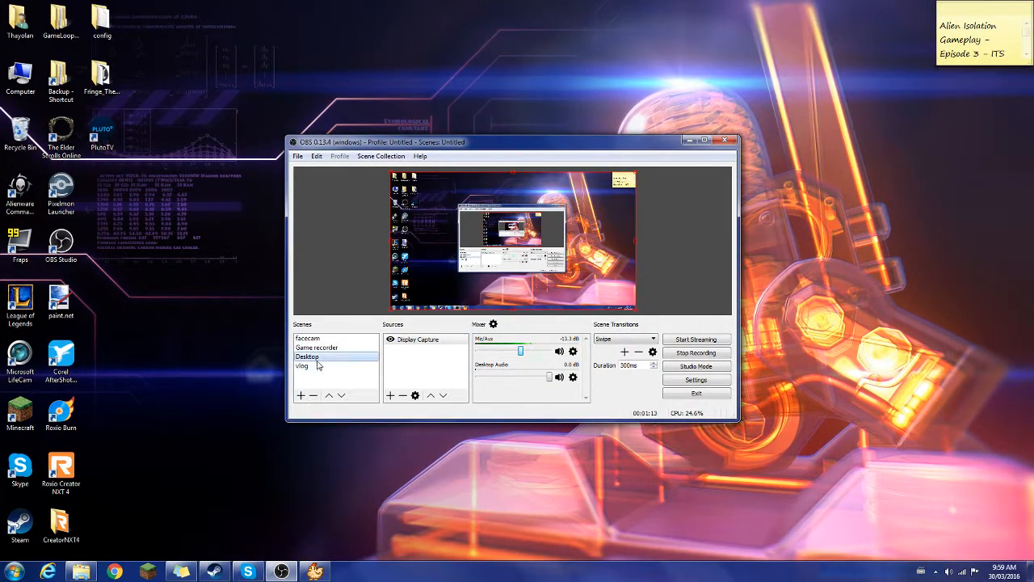
pyautogui.click(419, 357)
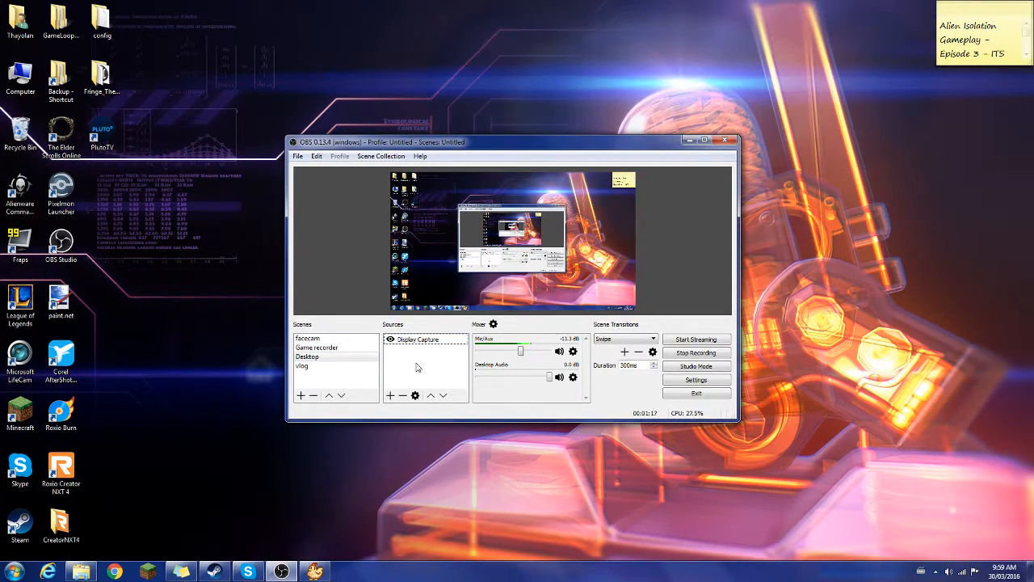
# Step: Add logo.png from the Pictures library as an Image source in the Desktop scene and shrink it into the canvas's lower-right corner
pyautogui.click(391, 396)
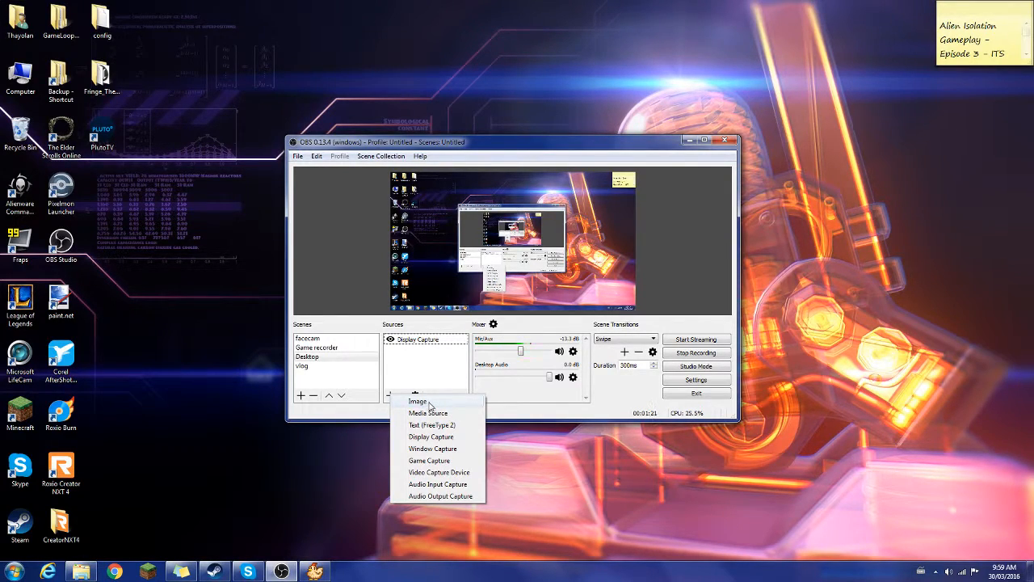
pyautogui.click(418, 401)
pyautogui.click(537, 358)
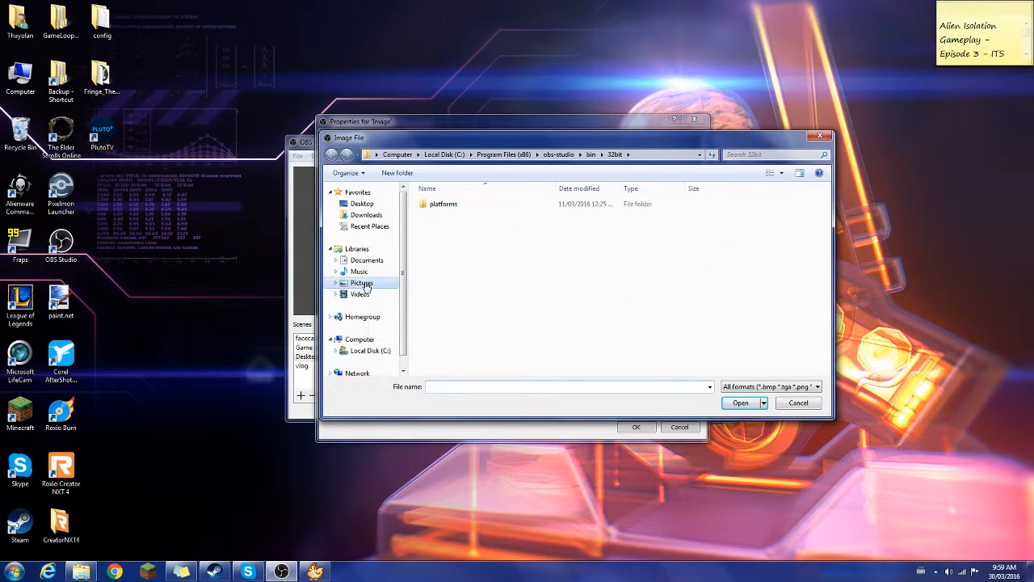
pyautogui.click(365, 284)
pyautogui.scroll(-3, 831, 317)
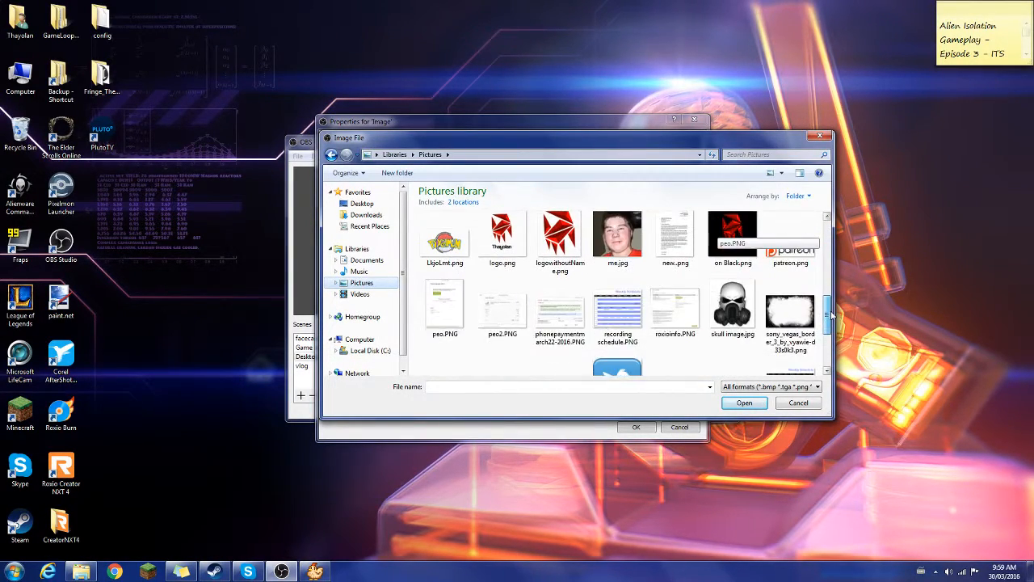
pyautogui.scroll(1, 831, 317)
pyautogui.click(501, 289)
pyautogui.click(743, 402)
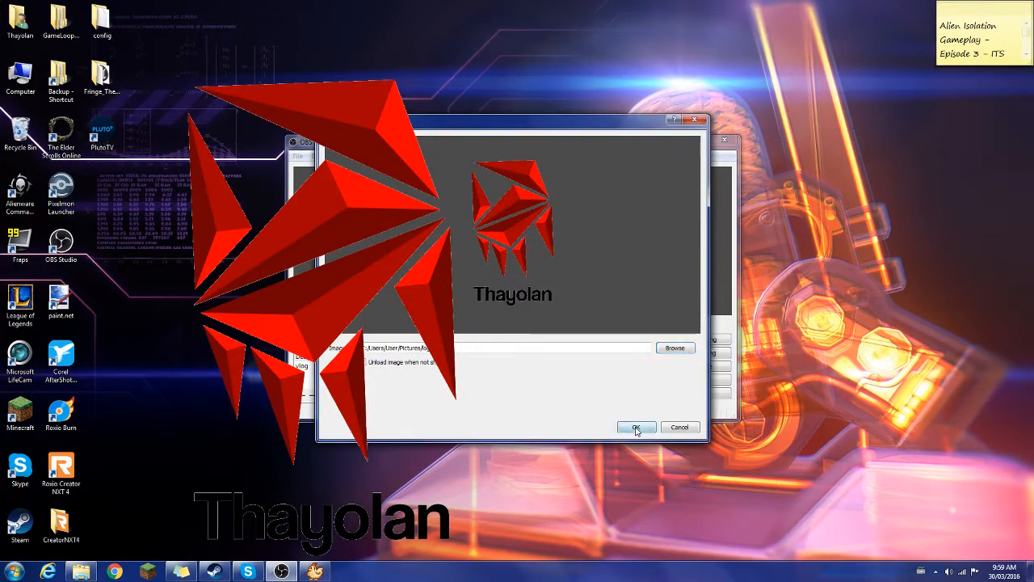
pyautogui.click(636, 428)
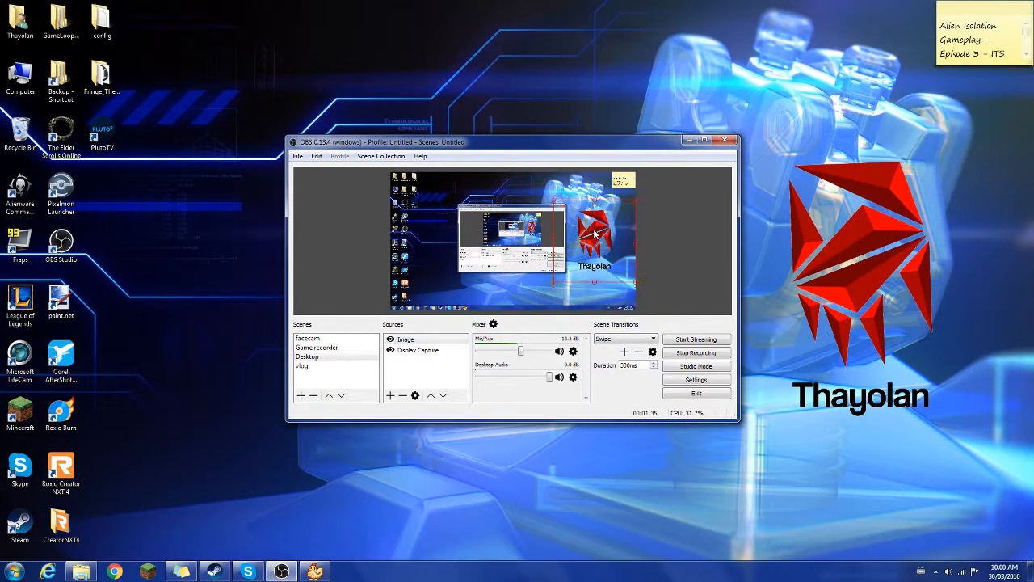
pyautogui.moveTo(636, 200); pyautogui.dragTo(607, 275)
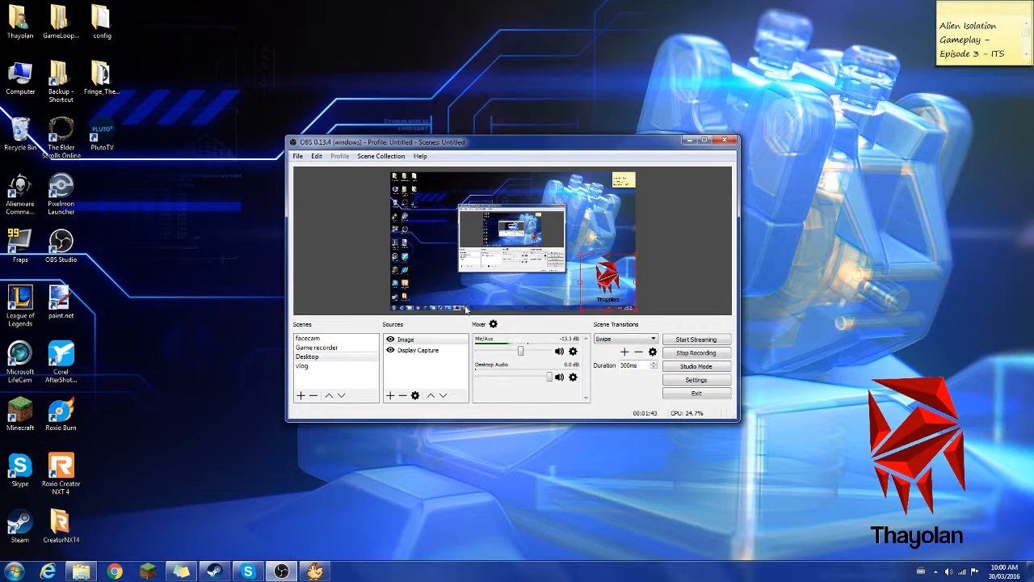
# Step: Remove the Image source from the Desktop scene
pyautogui.rightClick(414, 340)
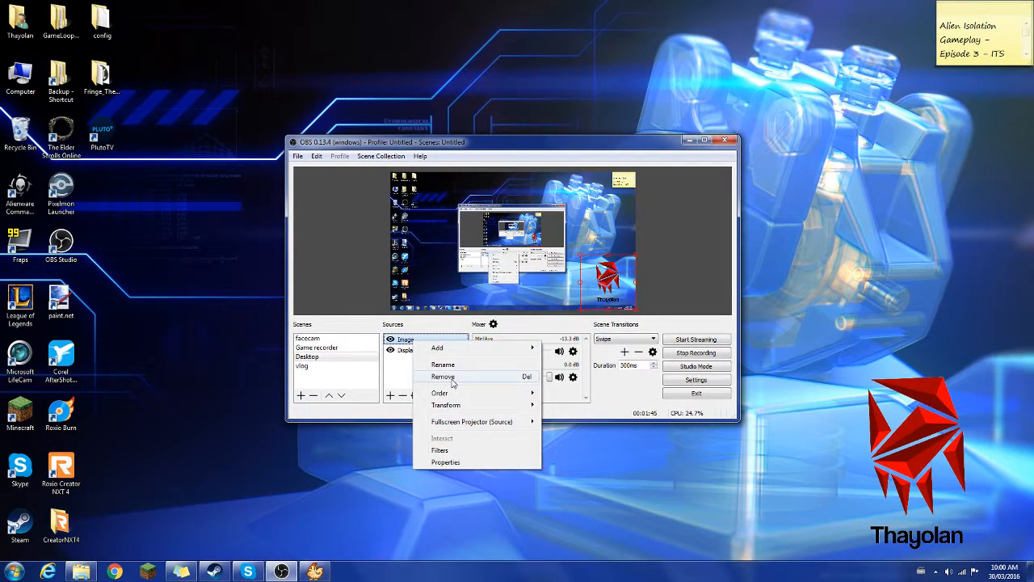
pyautogui.click(452, 383)
pyautogui.click(525, 301)
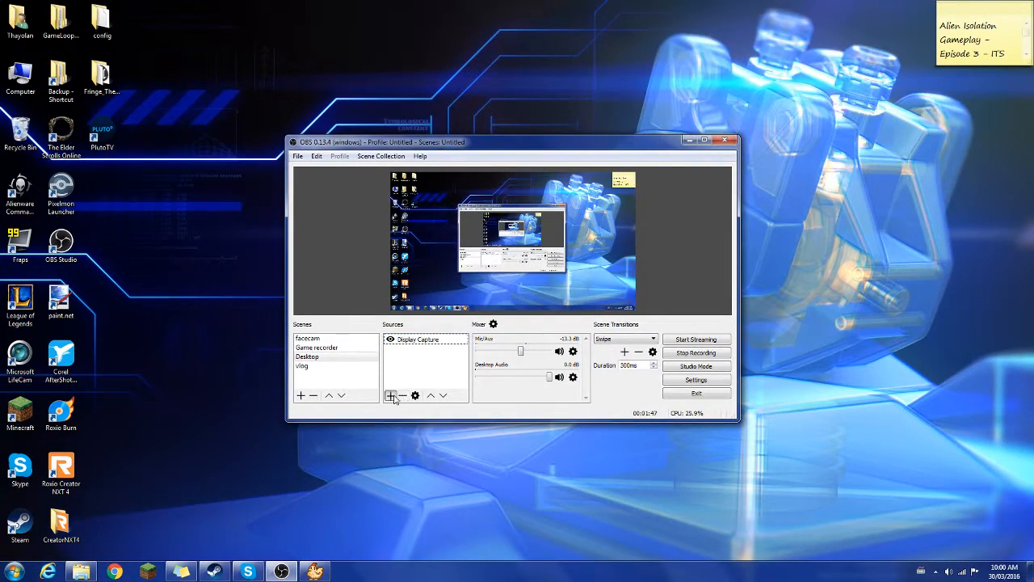
# Step: Add a Media Source with default settings to the Desktop scene, without choosing a local file
pyautogui.click(391, 396)
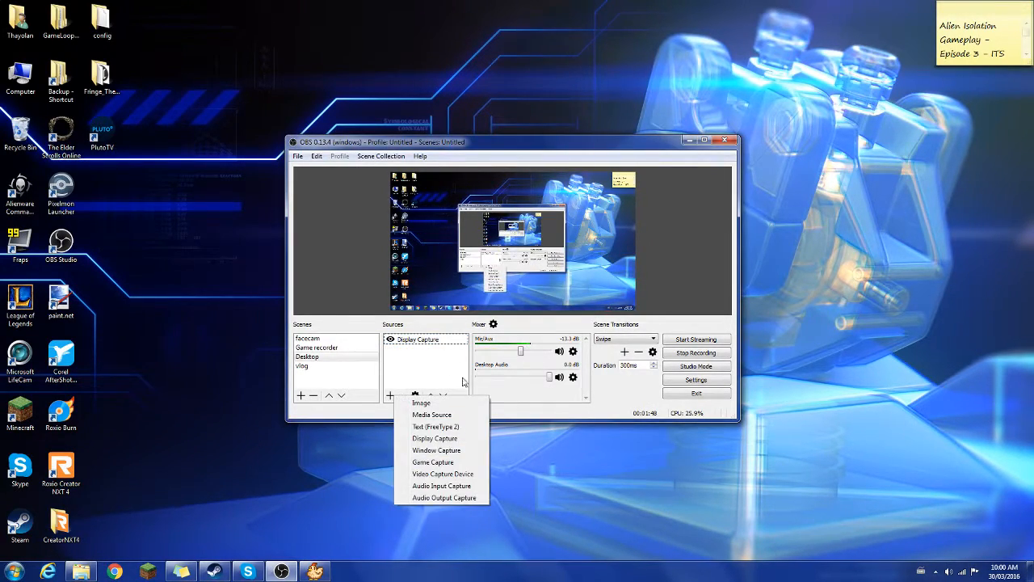
pyautogui.click(445, 416)
pyautogui.click(538, 357)
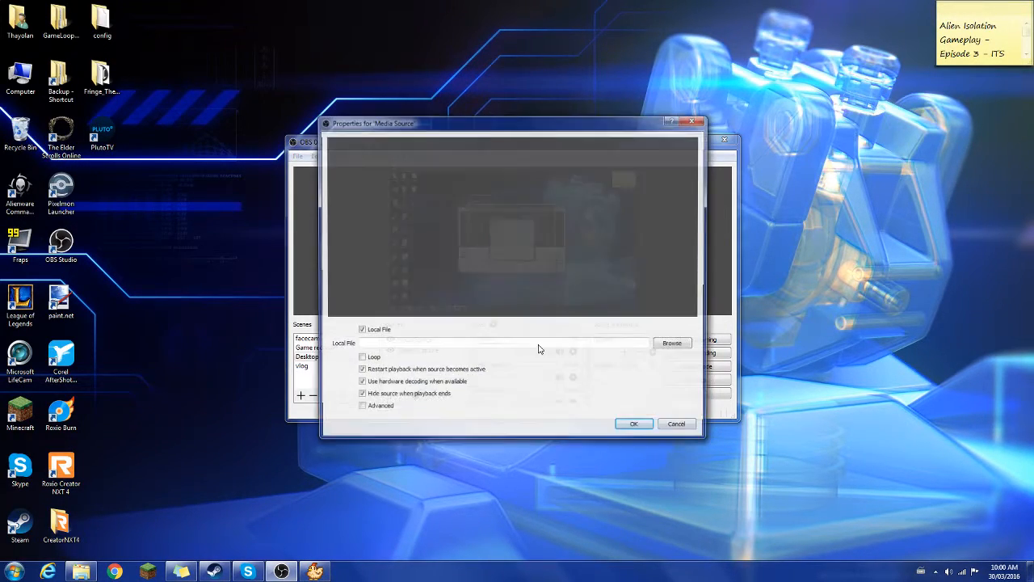
pyautogui.click(687, 347)
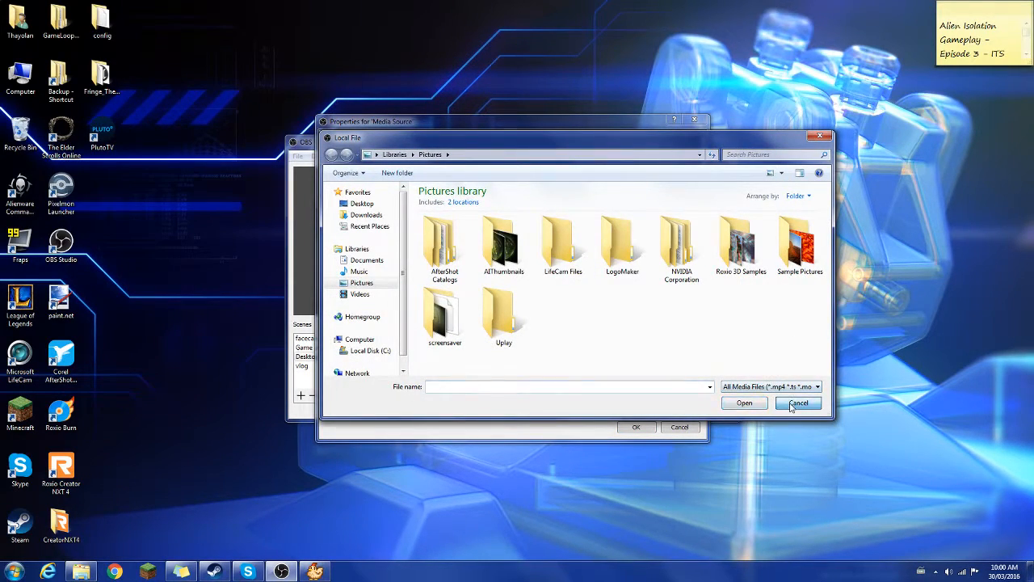
pyautogui.click(797, 402)
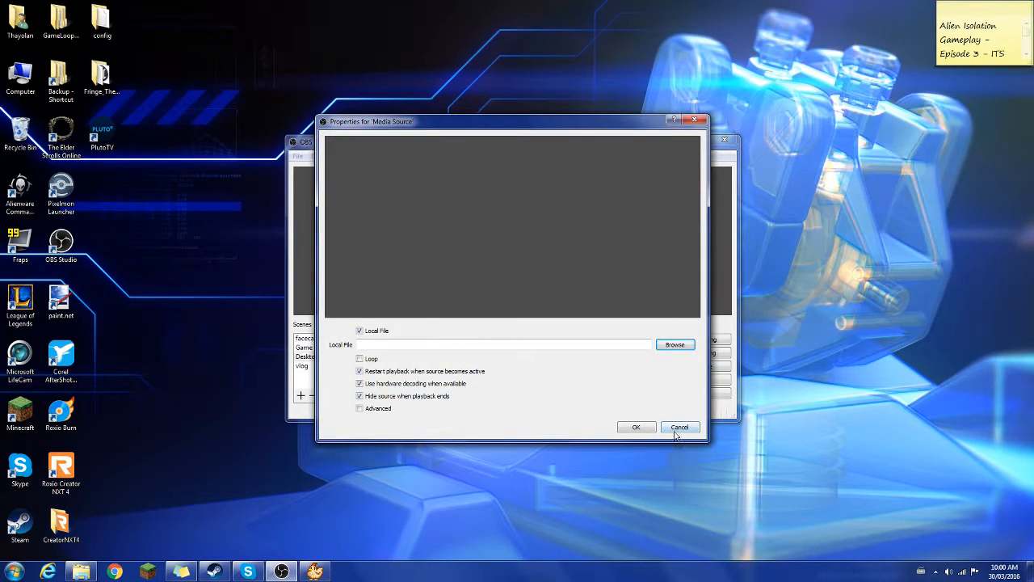
pyautogui.click(647, 430)
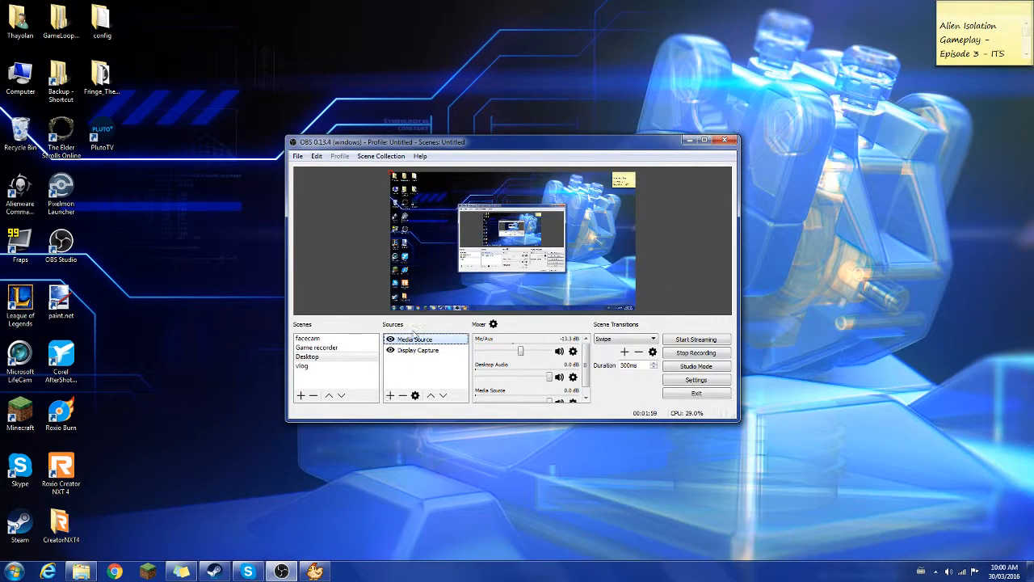
# Step: Remove the Media Source from the Desktop scene
pyautogui.rightClick(418, 340)
pyautogui.click(400, 396)
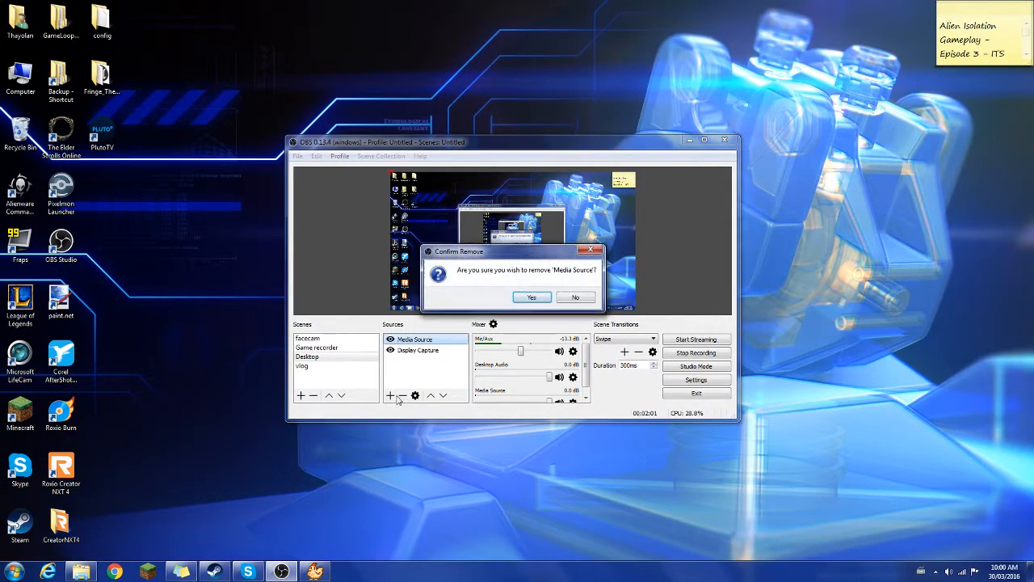
pyautogui.click(531, 298)
pyautogui.click(391, 395)
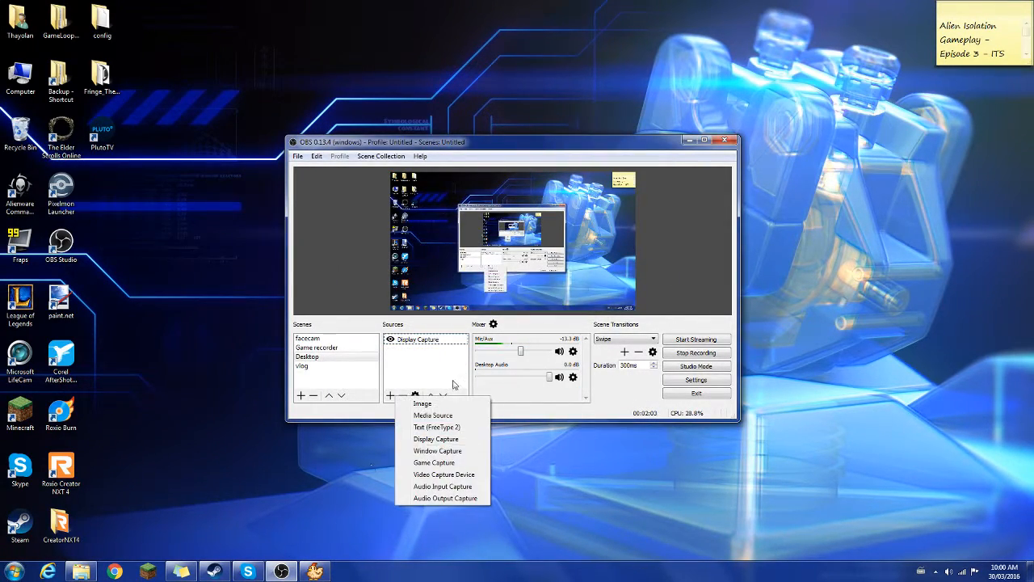
pyautogui.click(453, 429)
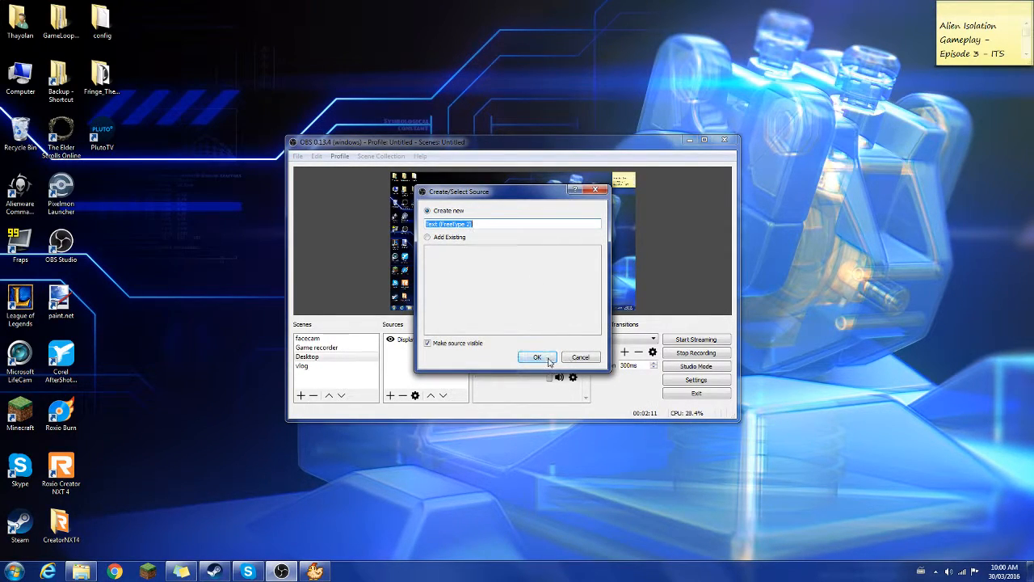
pyautogui.click(580, 357)
pyautogui.click(390, 395)
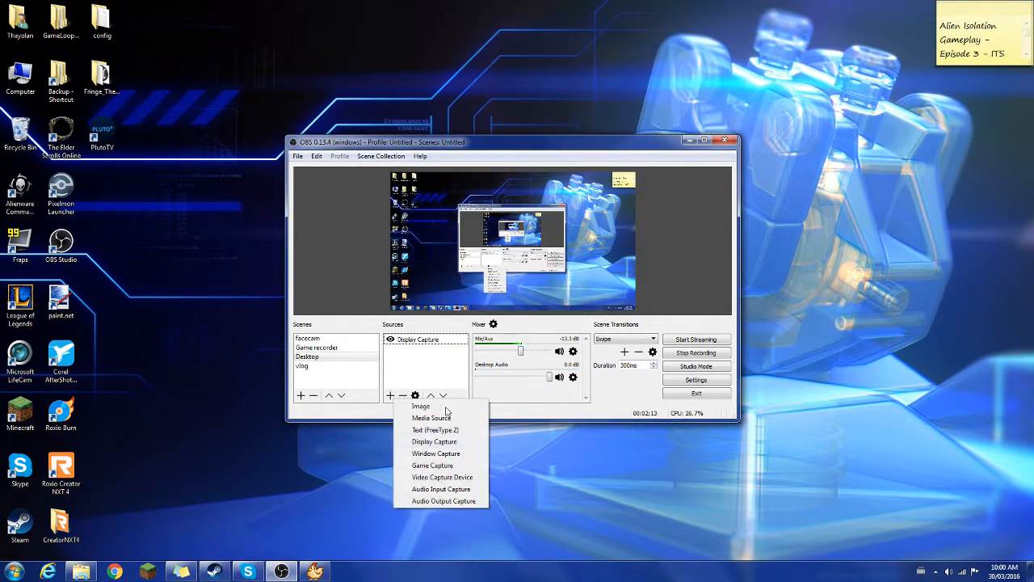
pyautogui.click(452, 459)
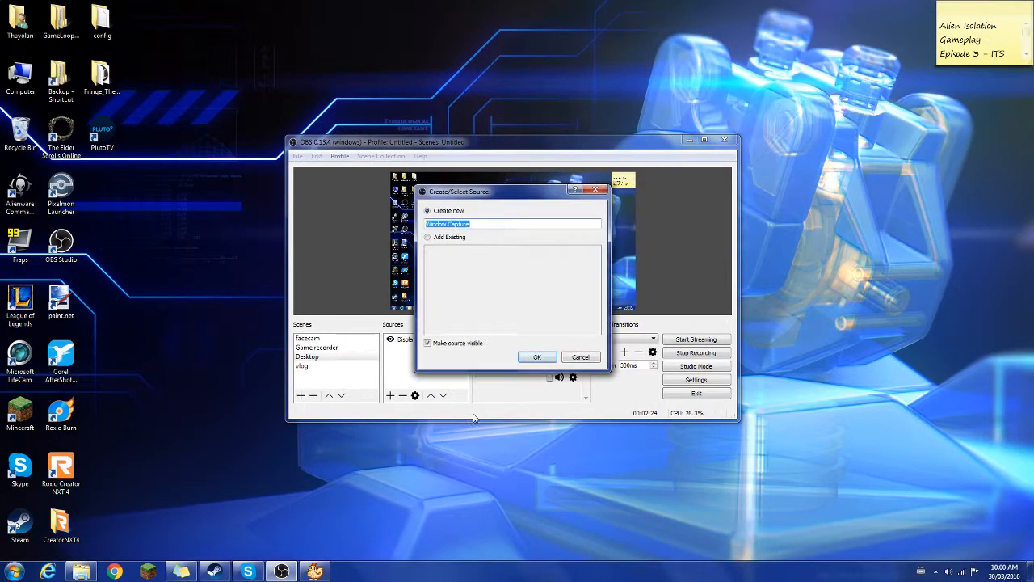
pyautogui.click(581, 357)
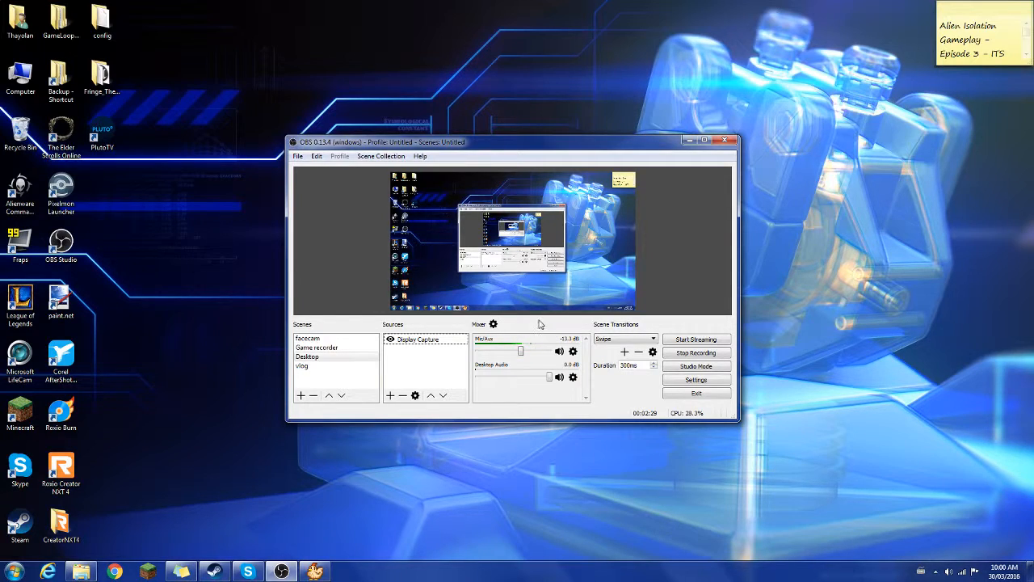
pyautogui.click(390, 395)
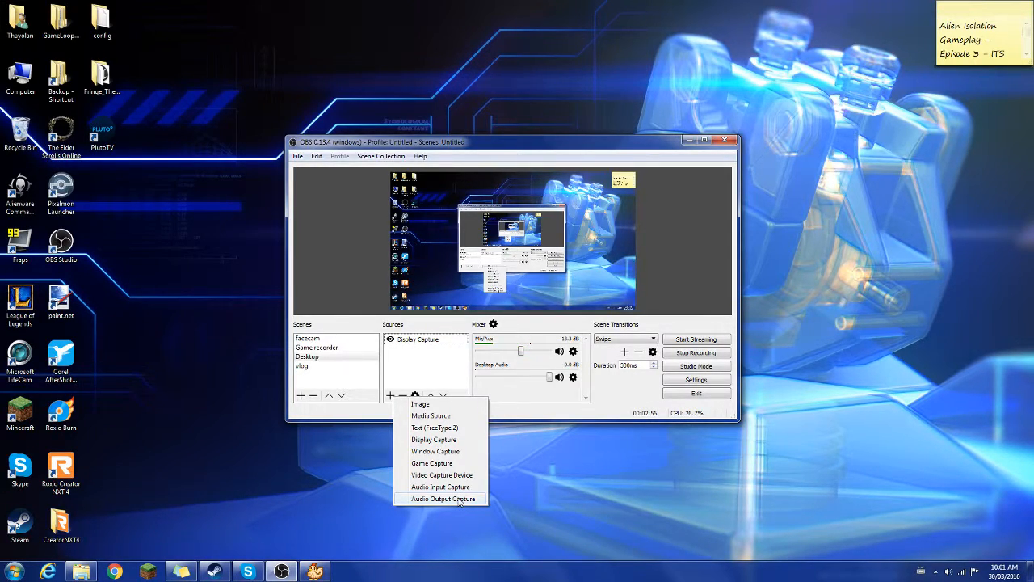
pyautogui.click(350, 413)
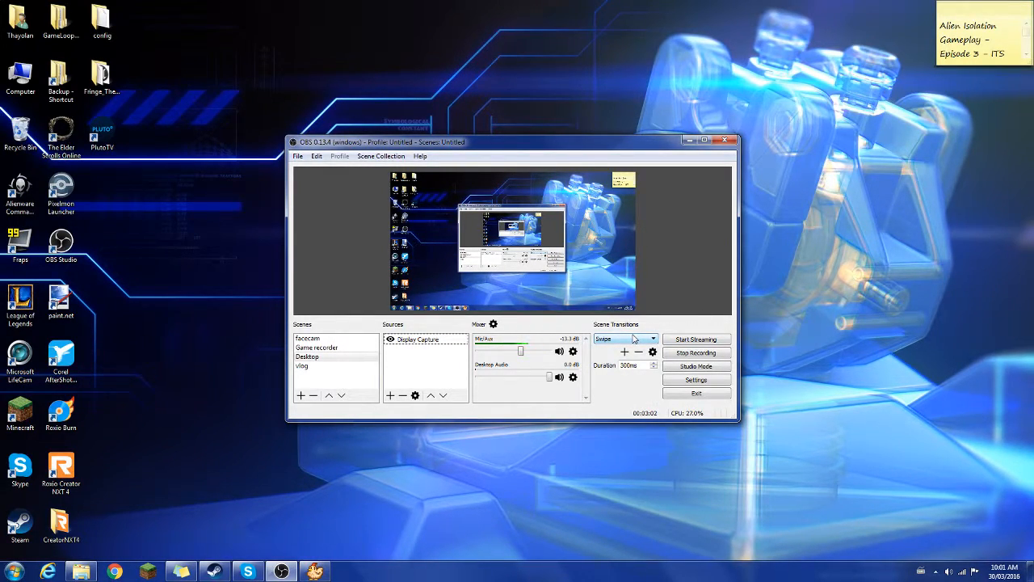
# Step: Try out Studio Mode and check the Hotkeys settings, leaving Studio Mode switched off
pyautogui.click(699, 367)
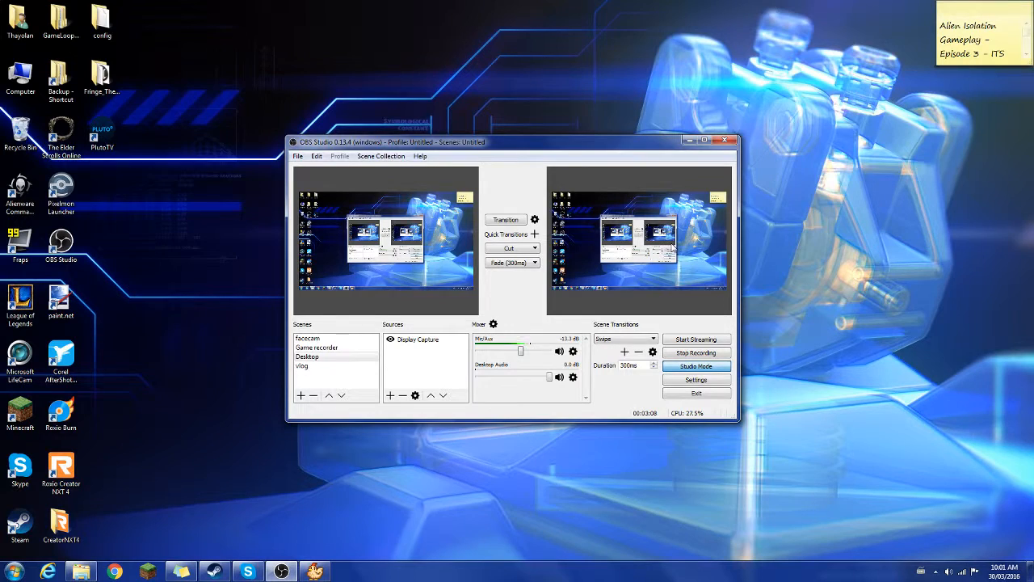
pyautogui.click(708, 382)
pyautogui.click(320, 264)
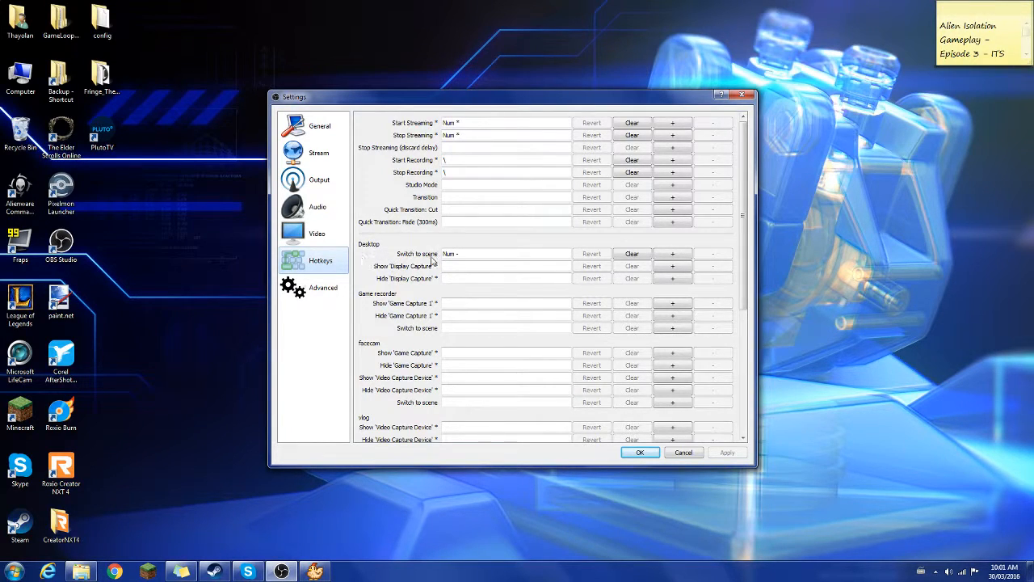
pyautogui.click(639, 453)
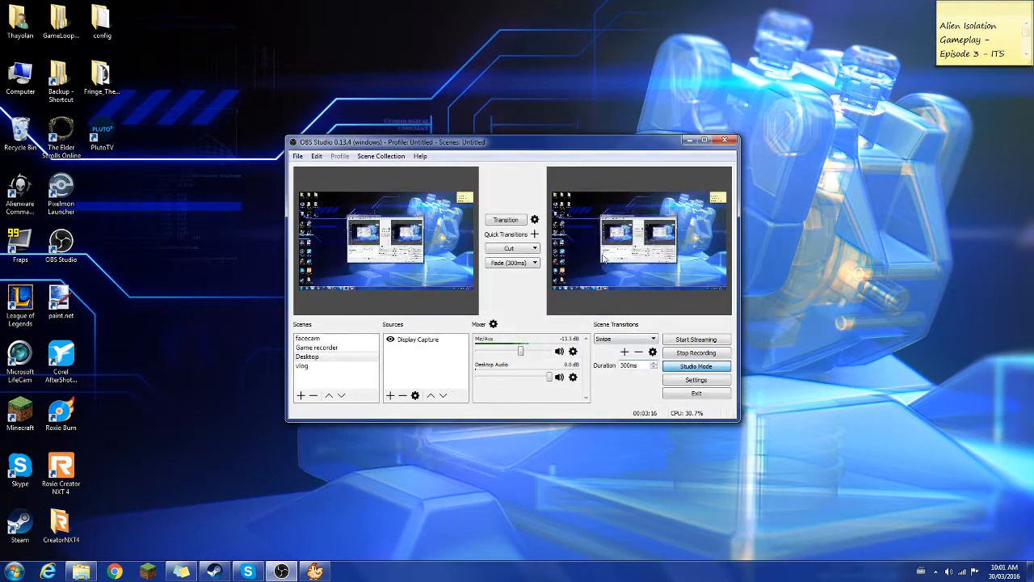
pyautogui.click(696, 366)
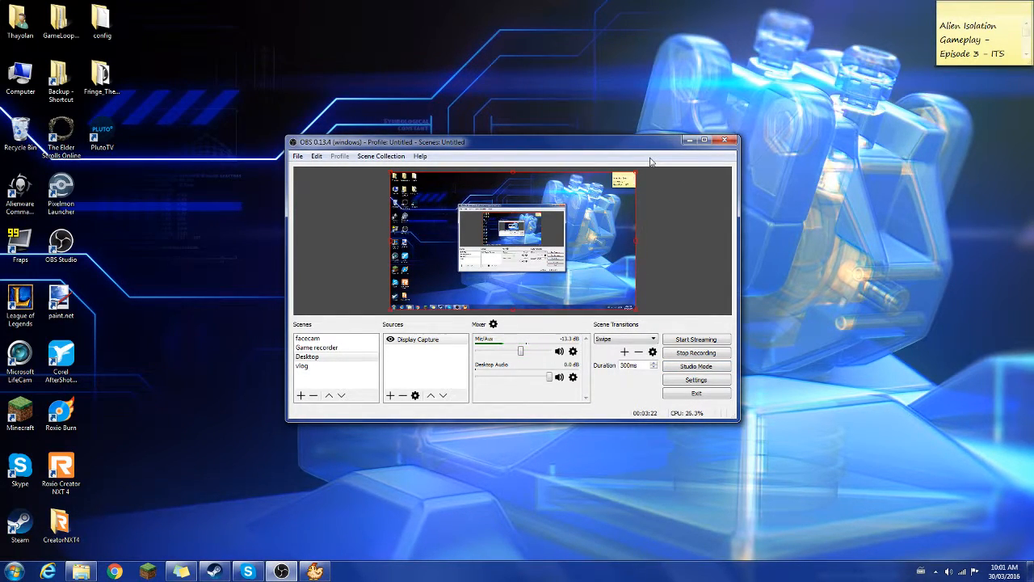
# Step: Review the Hotkeys, General and Stream settings, and close the settings without changing anything
pyautogui.click(323, 348)
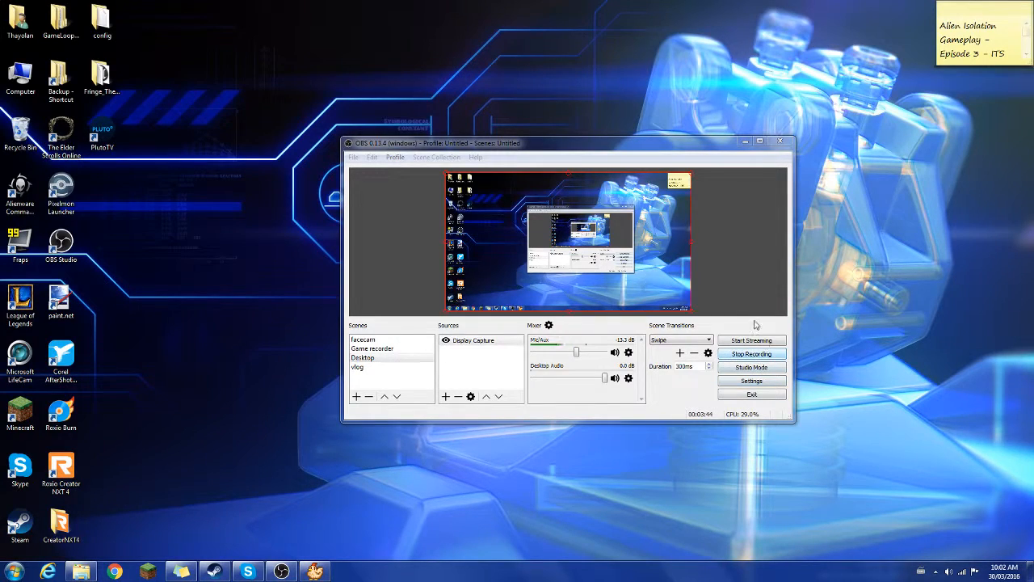
pyautogui.click(753, 381)
pyautogui.click(377, 261)
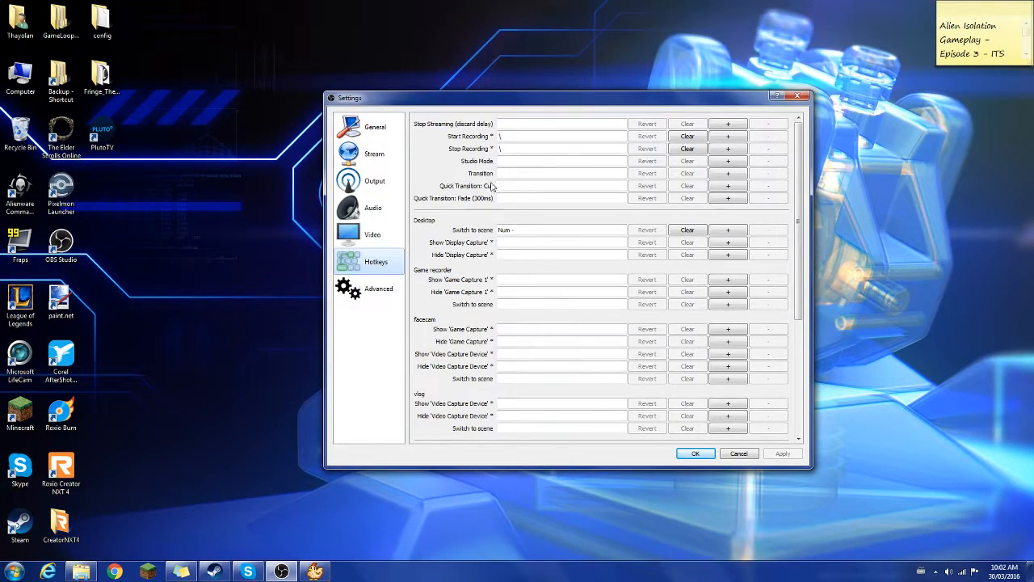
pyautogui.click(374, 132)
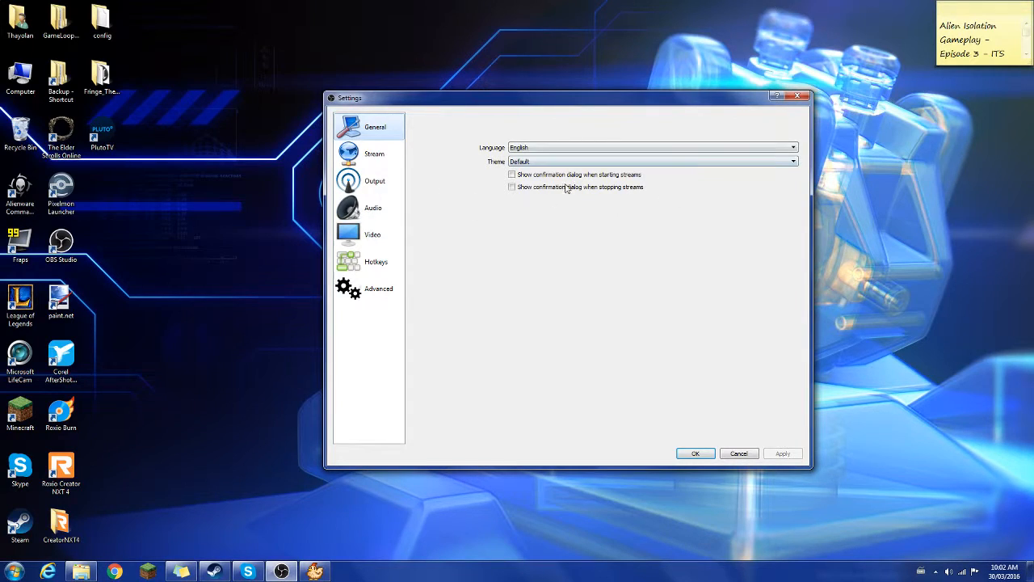
pyautogui.click(355, 156)
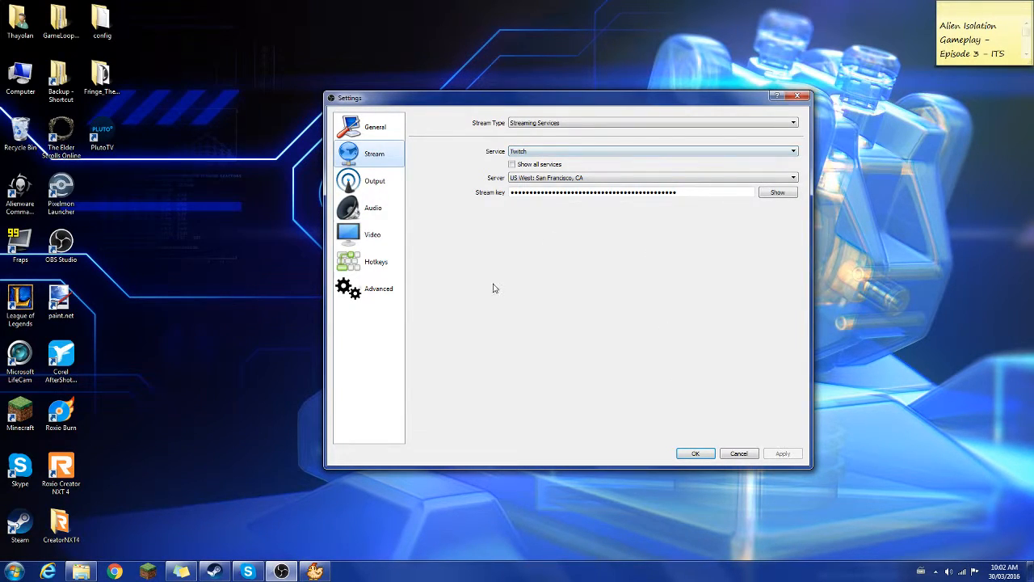
pyautogui.click(744, 453)
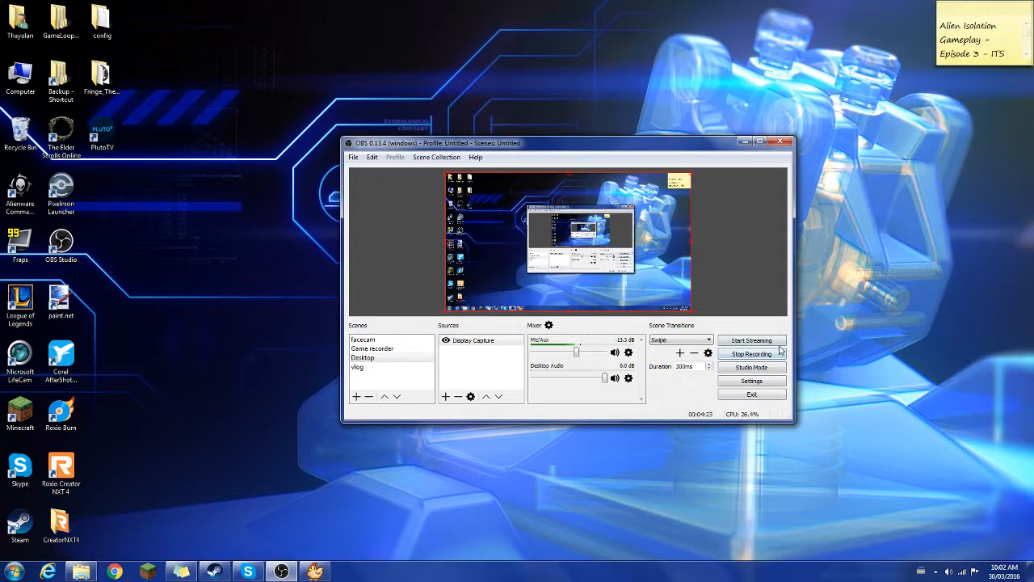
# Step: Examine the Output settings and the available recording formats, keeping mp4 as the recording format
pyautogui.click(761, 381)
pyautogui.click(374, 181)
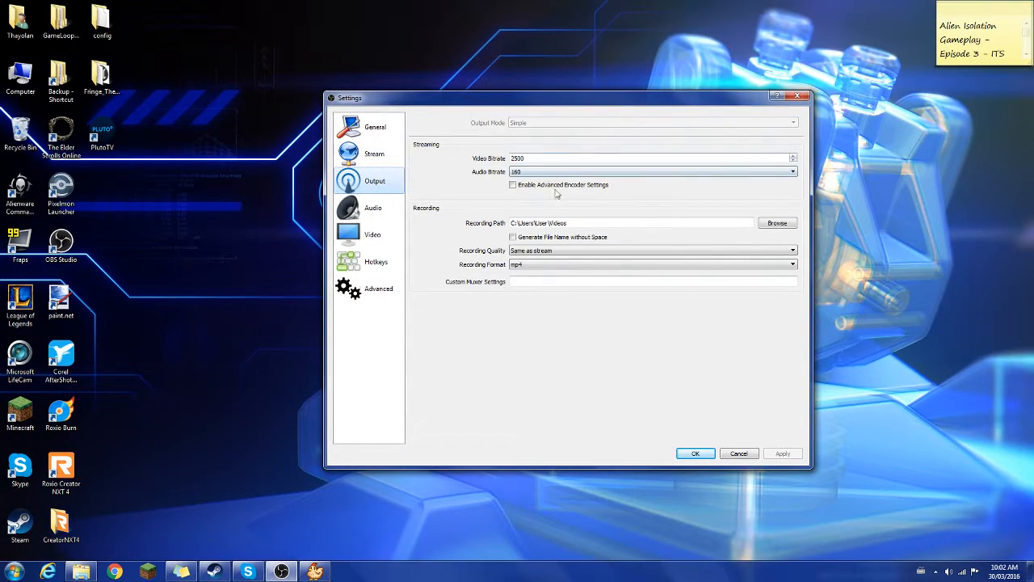
pyautogui.click(548, 267)
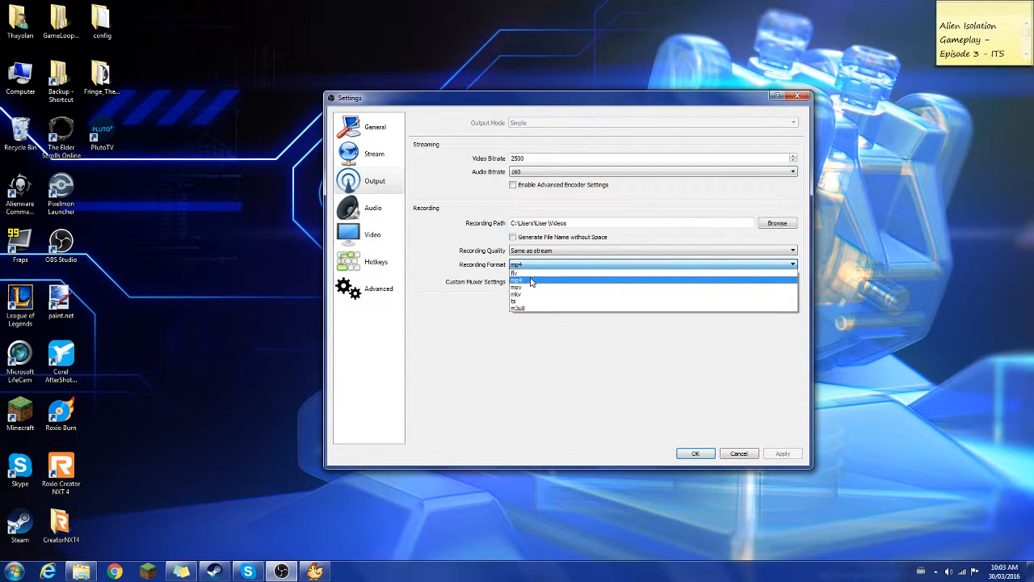
pyautogui.click(455, 371)
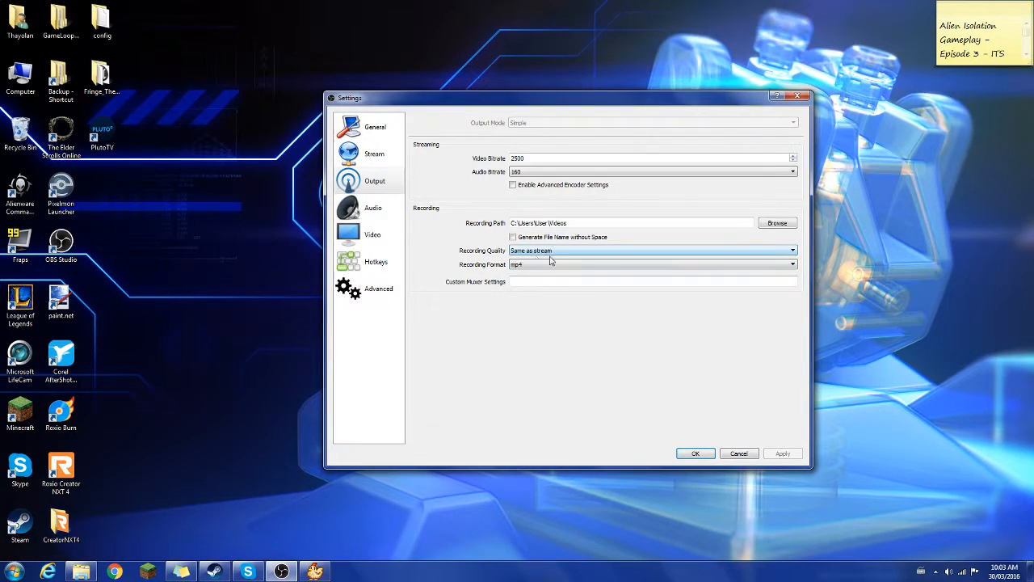
# Step: Review the Stream, Audio, Output, Video and Advanced settings, and leave the settings without saving changes
pyautogui.click(372, 153)
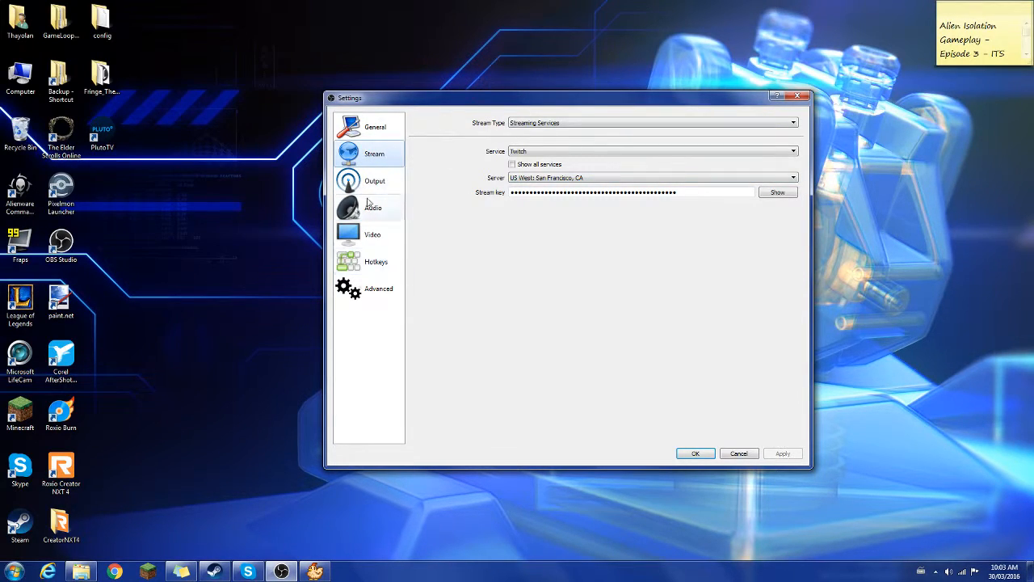
pyautogui.click(358, 183)
pyautogui.click(361, 211)
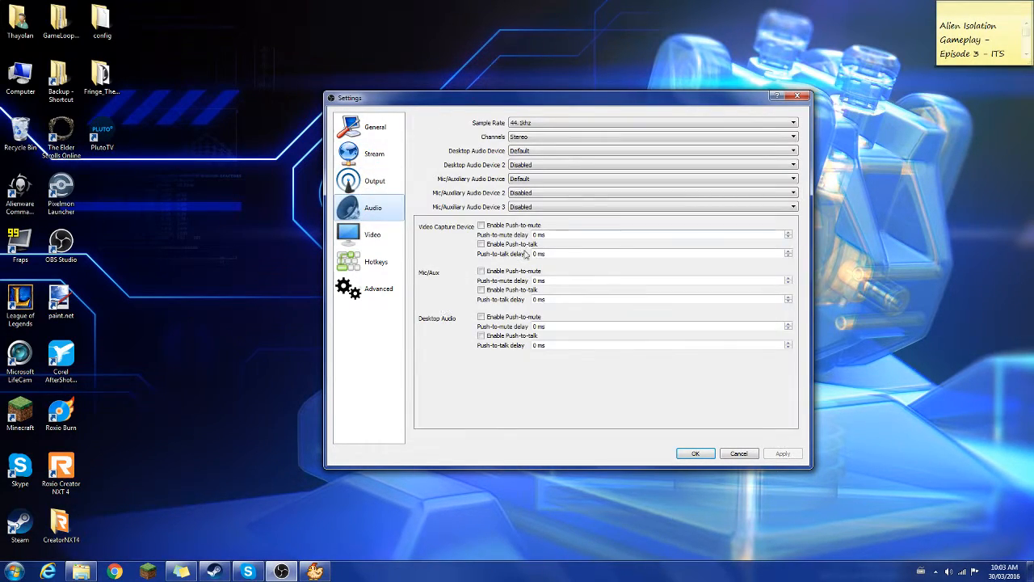
pyautogui.click(359, 182)
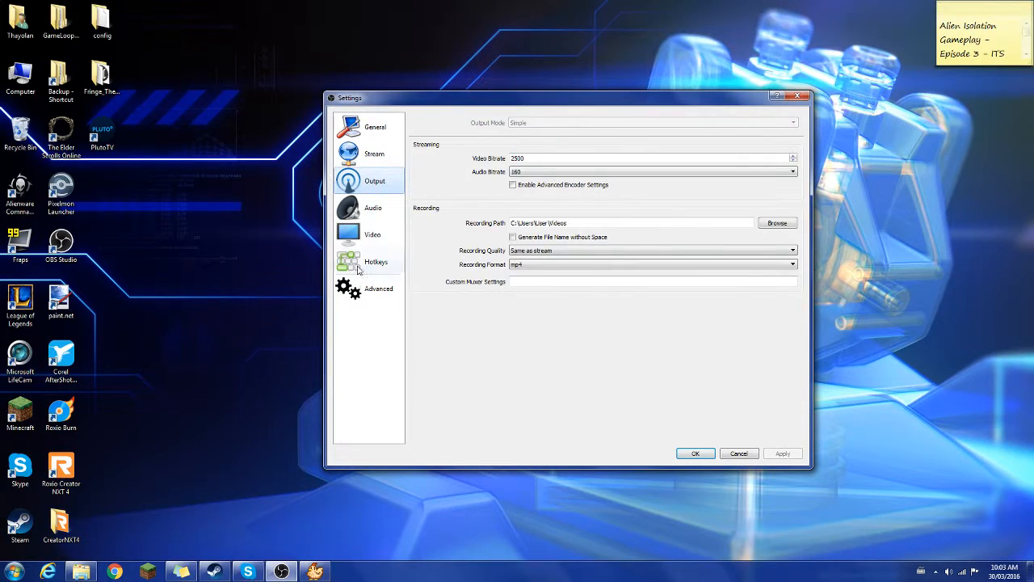
pyautogui.click(361, 234)
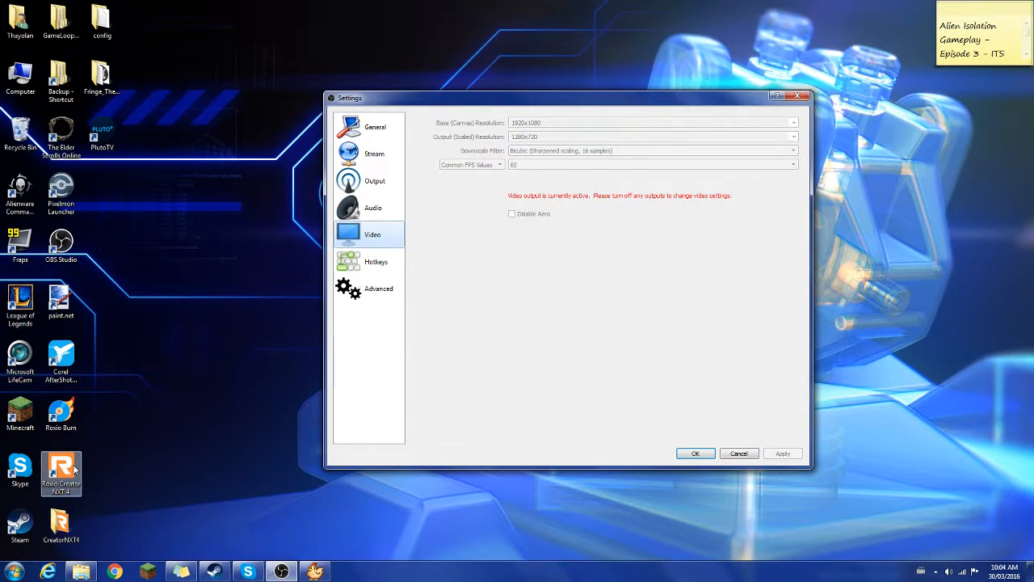
pyautogui.click(380, 291)
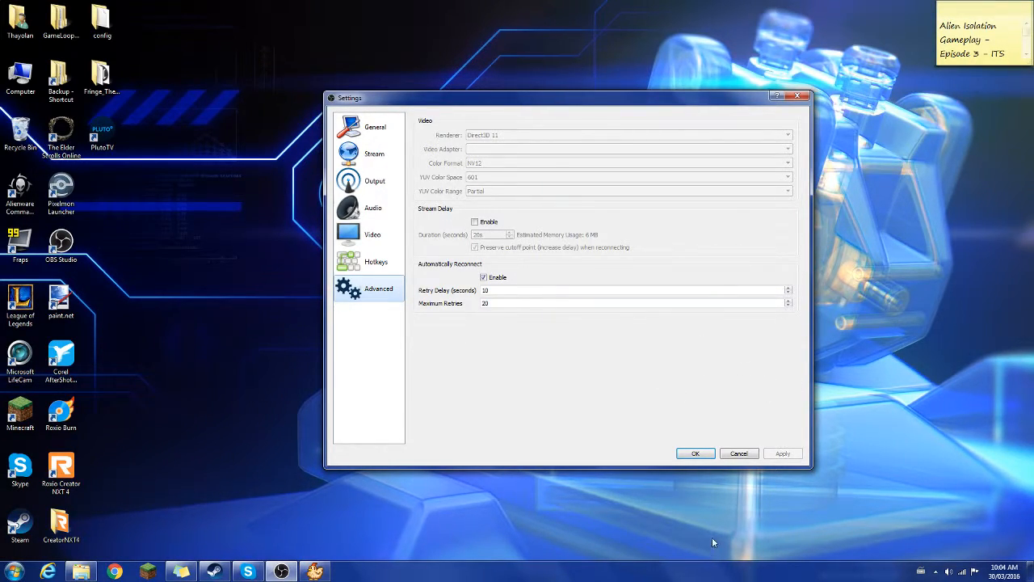
pyautogui.click(739, 453)
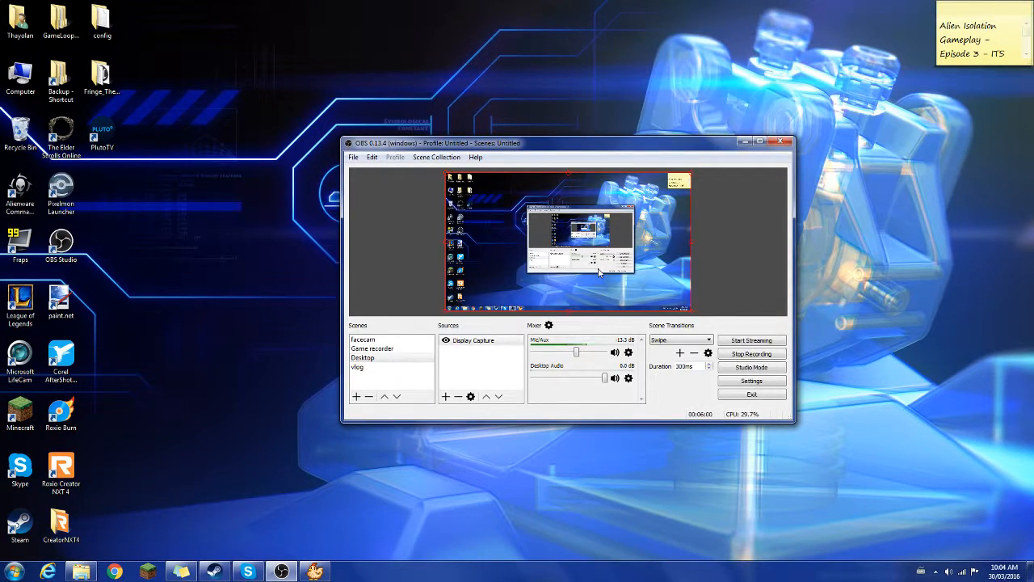